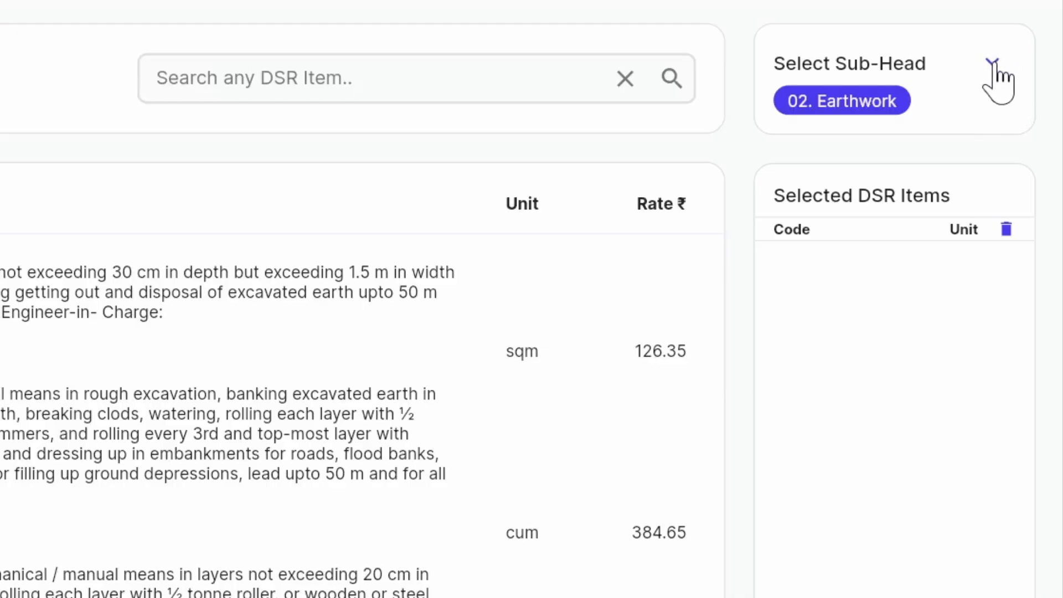
- Browse the sub-head list and filter the DSR items by 05. Reinforced Cement Concrete
{"action": "left_click", "coordinate": [993, 64]}
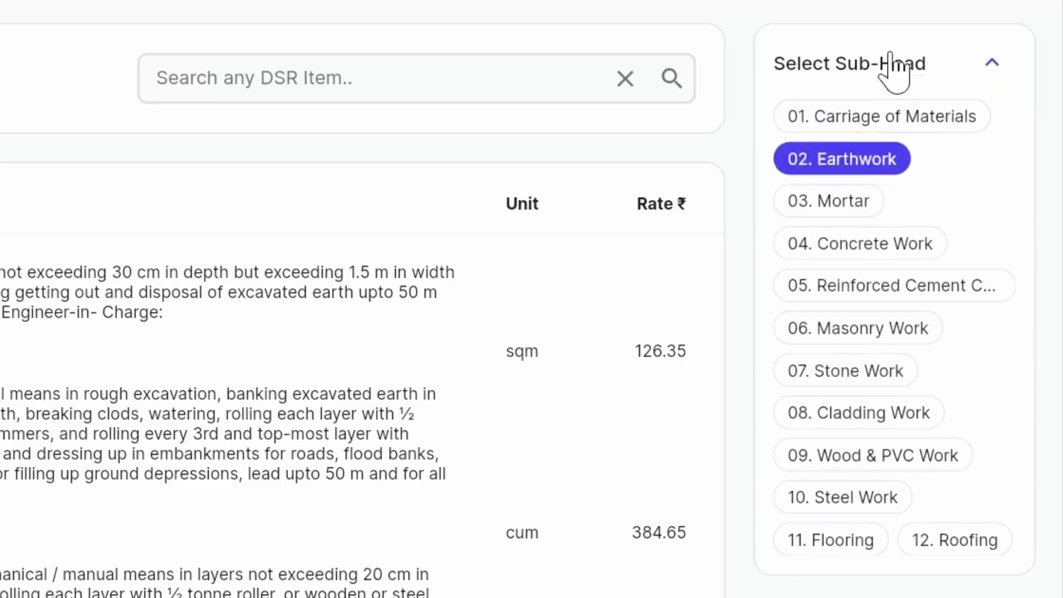
{"action": "scroll", "coordinate": [884, 280], "scroll_direction": "down", "scroll_amount": 10}
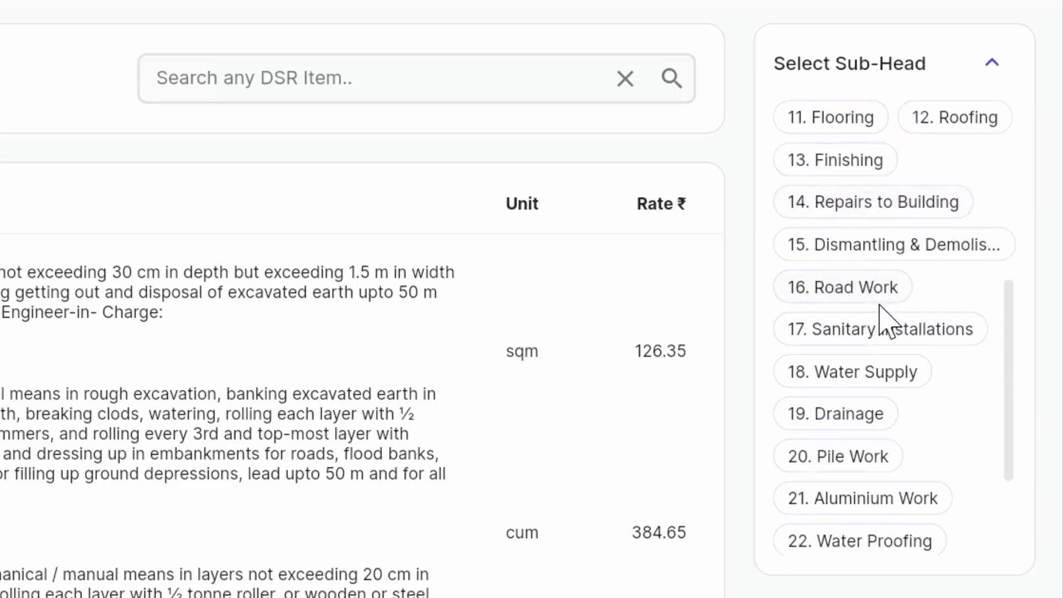
{"action": "scroll", "coordinate": [883, 327], "scroll_direction": "up", "scroll_amount": 9}
{"action": "scroll", "coordinate": [884, 324], "scroll_direction": "up", "scroll_amount": 2}
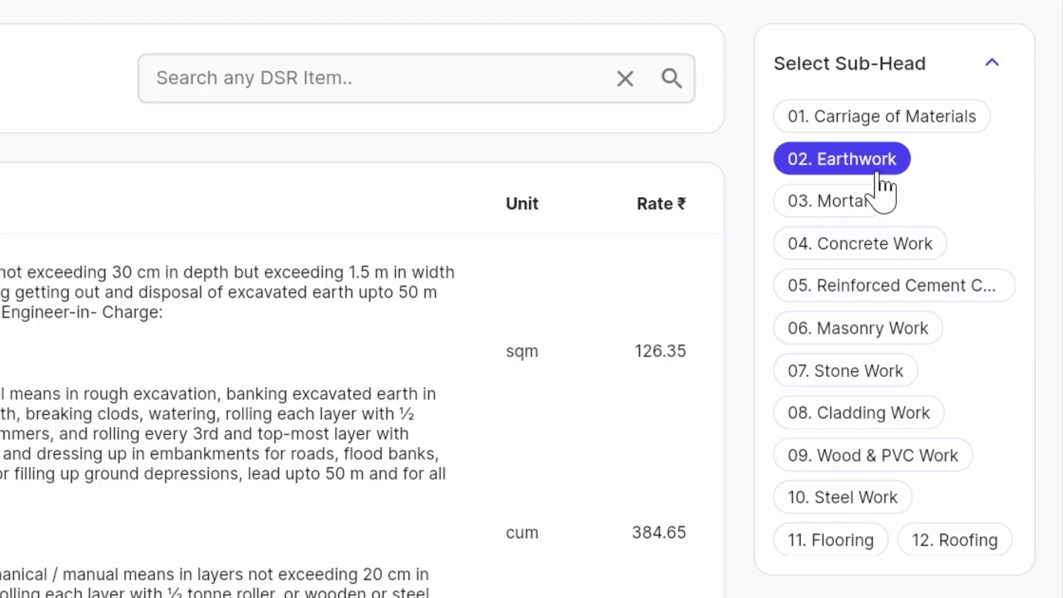
{"action": "left_click", "coordinate": [880, 294]}
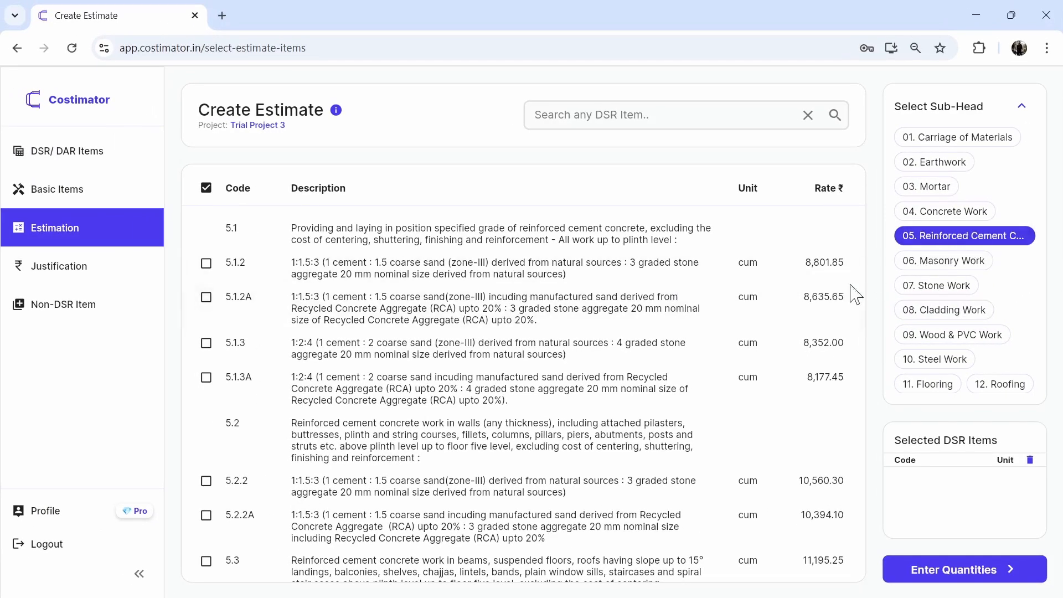
- Add the centering and shuttering items 5.9.1, 5.9.2, 5.9.3 and 5.9.4 to the estimate selection
{"action": "scroll", "coordinate": [591, 356], "scroll_direction": "down", "scroll_amount": 15}
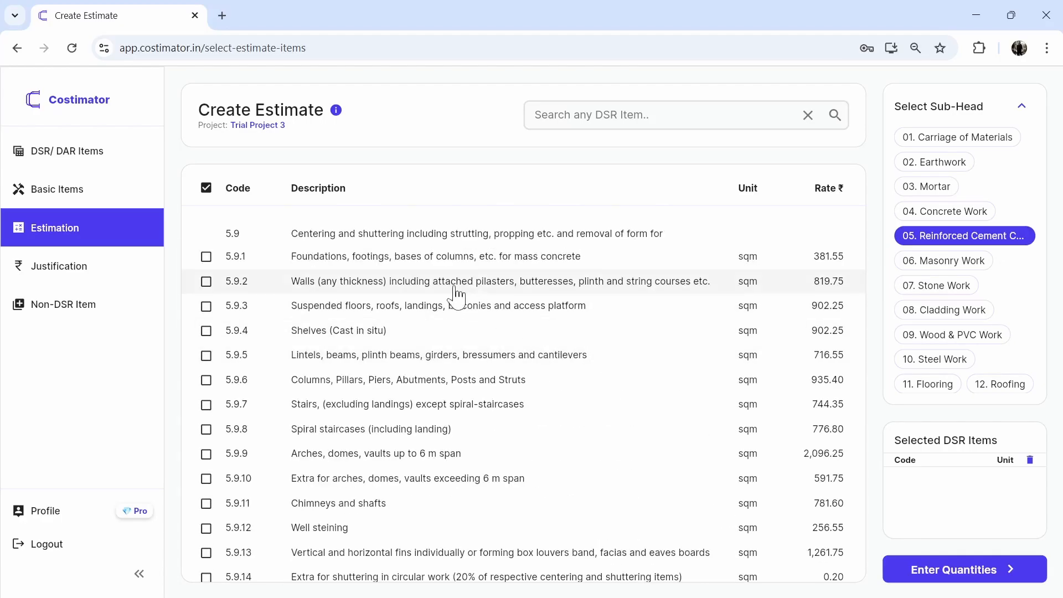
{"action": "left_click", "coordinate": [394, 260]}
{"action": "left_click", "coordinate": [390, 283]}
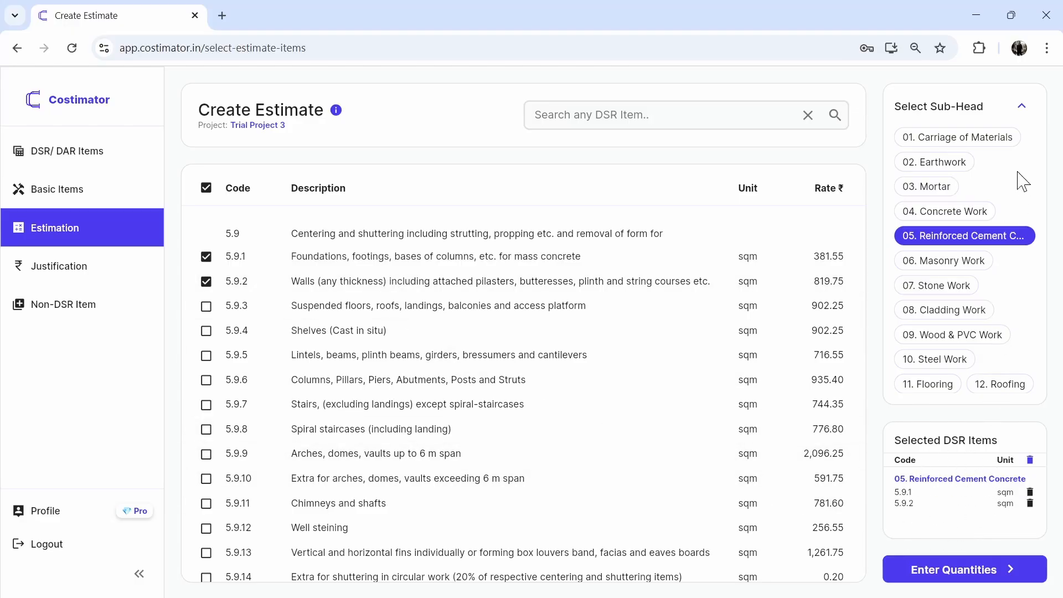
{"action": "left_click", "coordinate": [1021, 108]}
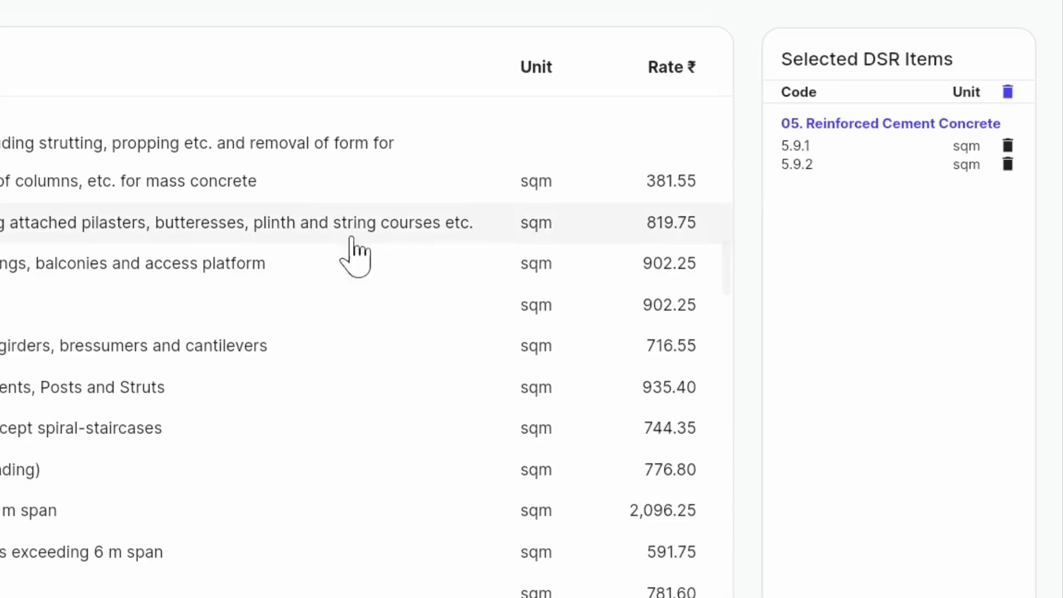
{"action": "left_click", "coordinate": [240, 274]}
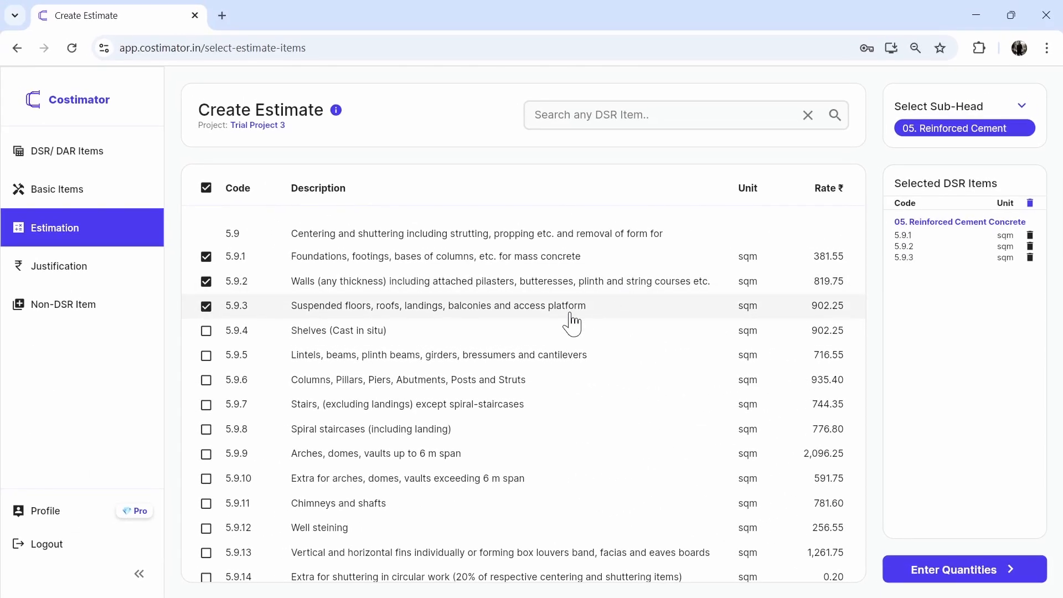
{"action": "left_click", "coordinate": [544, 338]}
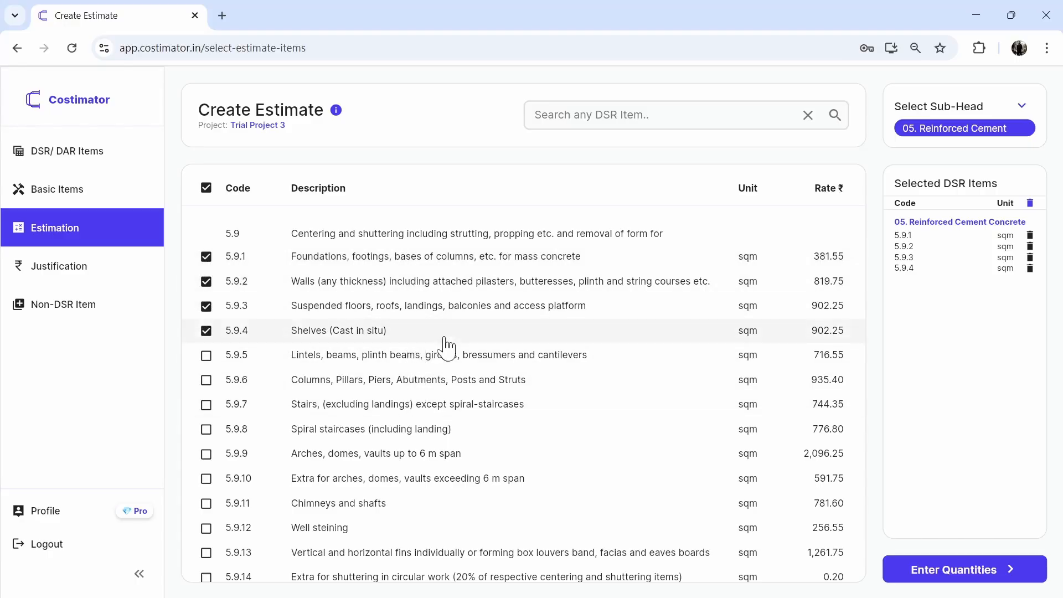
- Add items 5.9.6 and 5.9.7 to the selection and deselect both again
{"action": "left_click", "coordinate": [449, 387]}
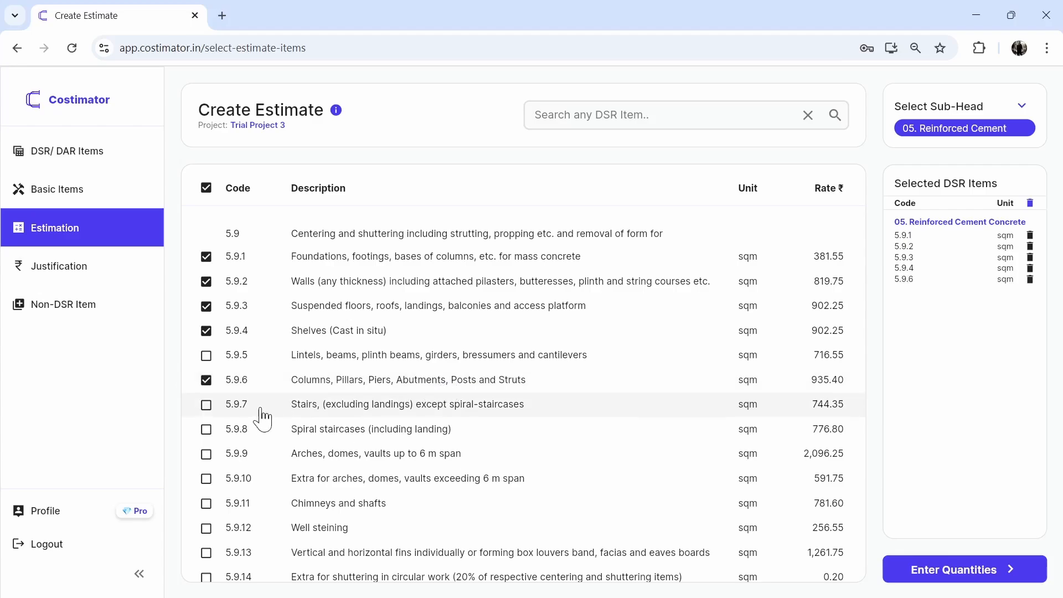
{"action": "left_click", "coordinate": [206, 406]}
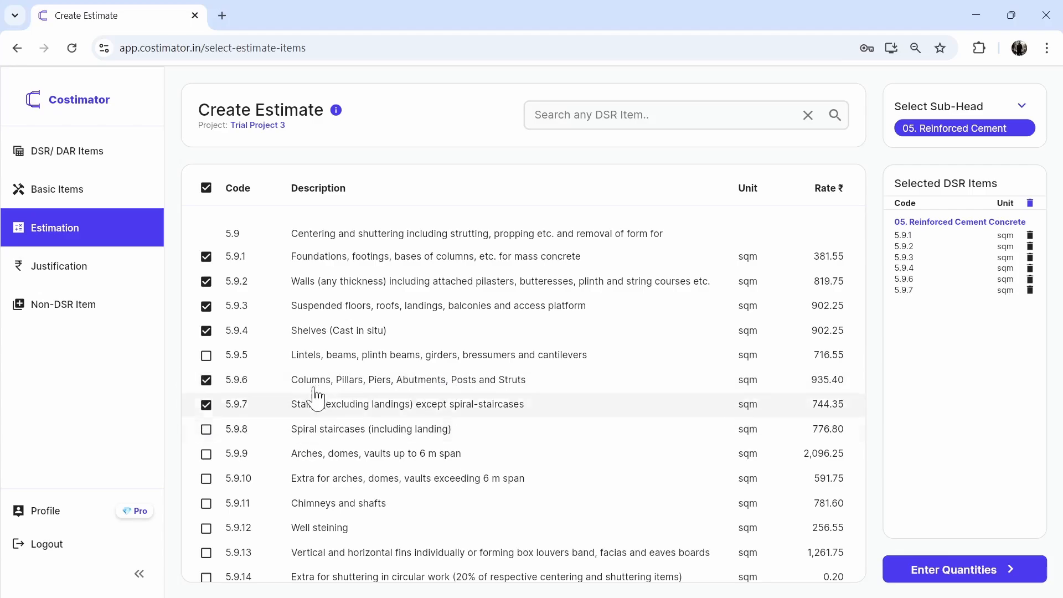
{"action": "left_click", "coordinate": [399, 414]}
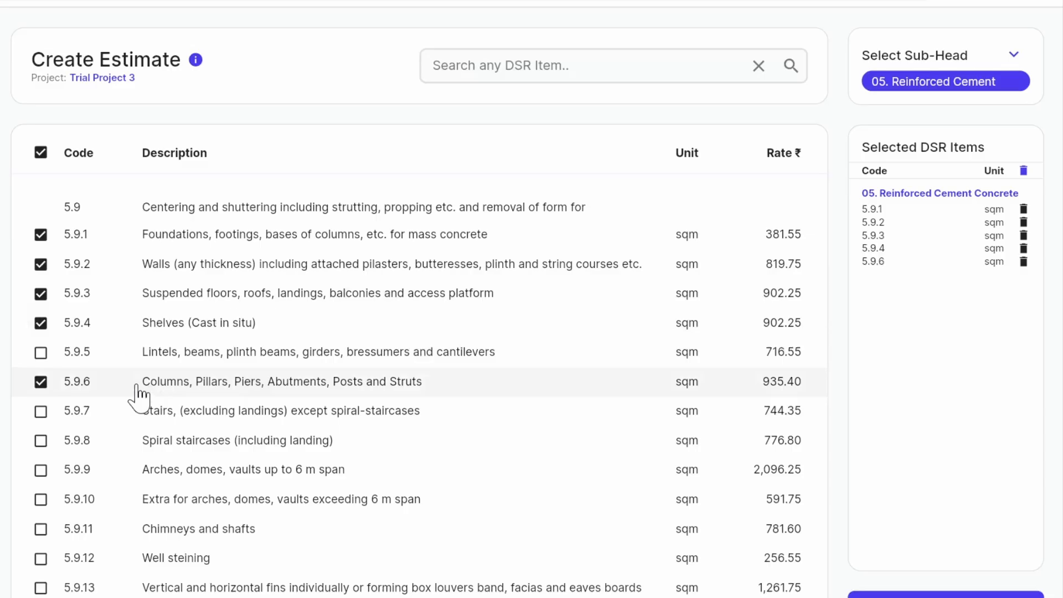
{"action": "left_click", "coordinate": [137, 385]}
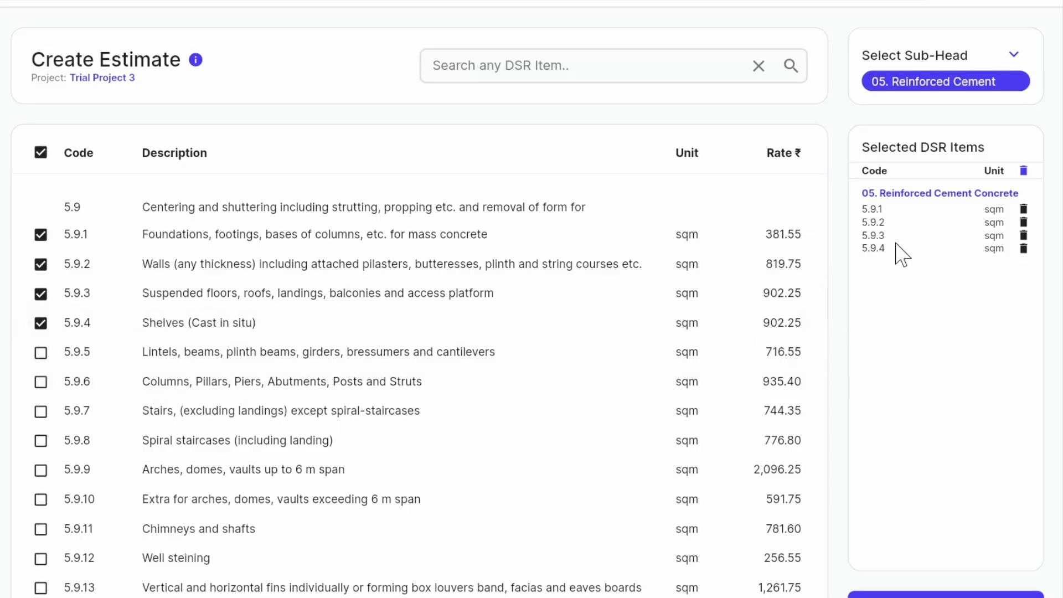
- Switch to sub-head 06. Masonry Work and select the brick work items 6.1.1, 6.1.2, 6.2.1 and 6.2.2
{"action": "left_click", "coordinate": [1017, 61]}
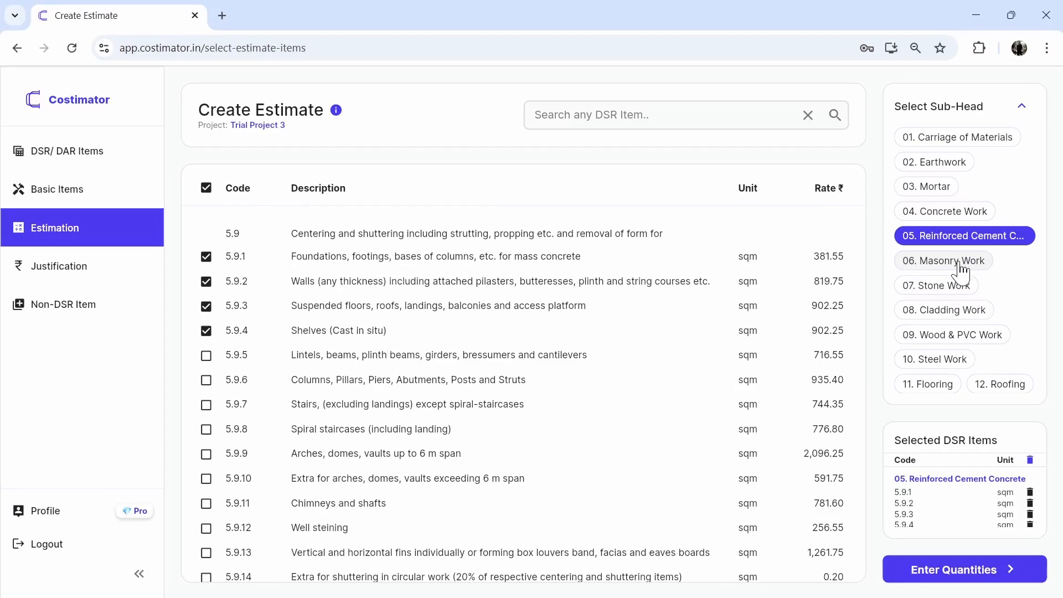
{"action": "left_click", "coordinate": [961, 270]}
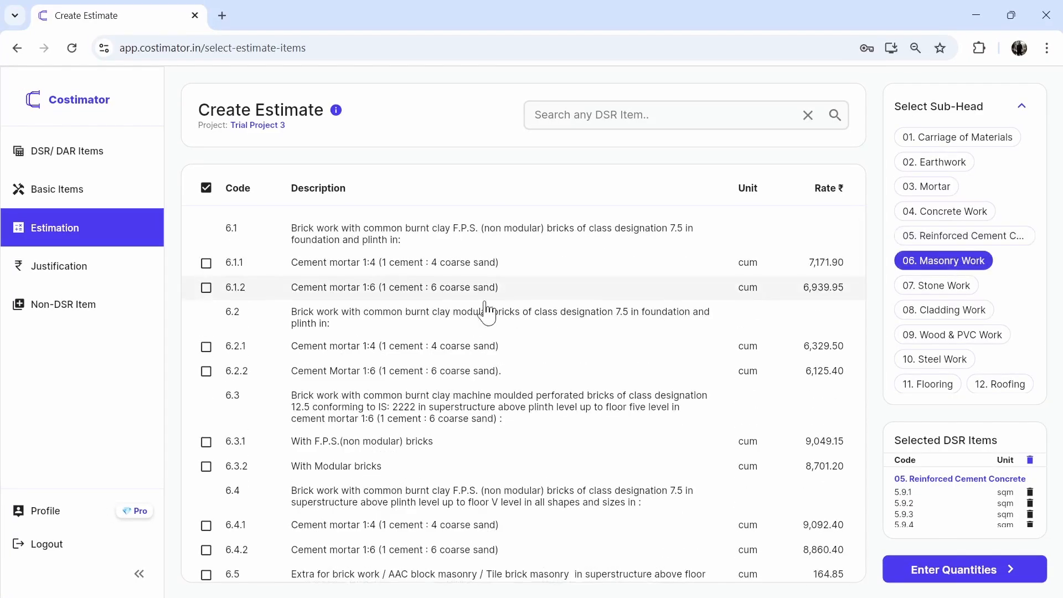
{"action": "left_click", "coordinate": [1021, 106]}
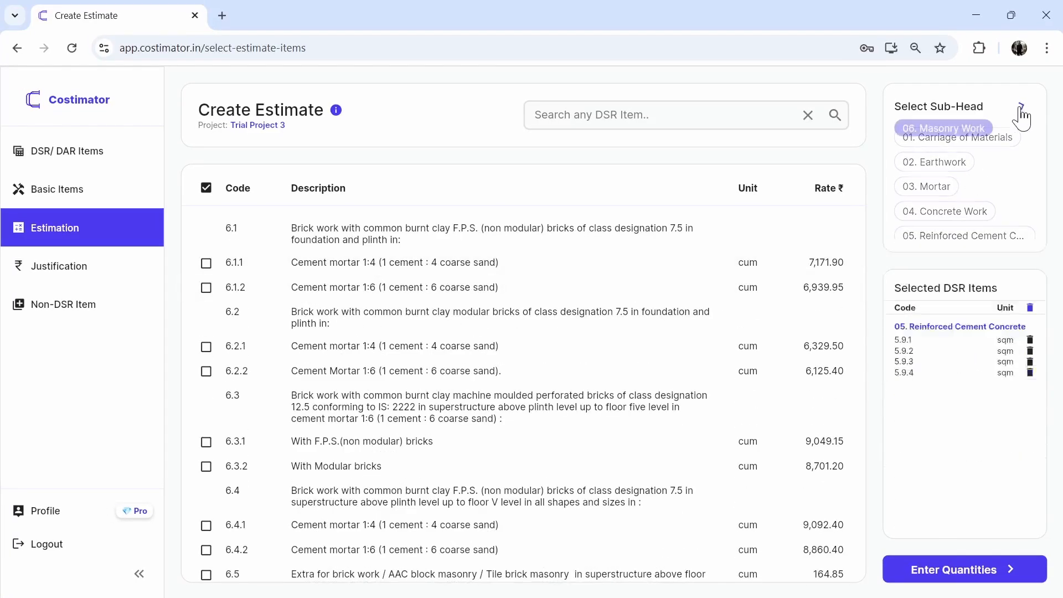
{"action": "left_click", "coordinate": [330, 279]}
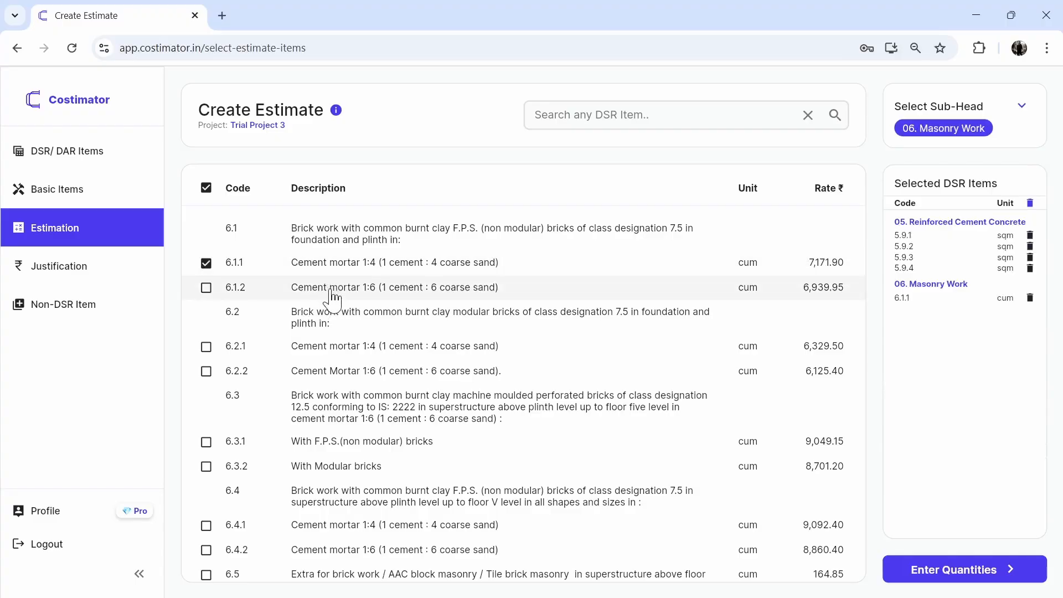
{"action": "left_click", "coordinate": [331, 289]}
{"action": "left_click", "coordinate": [321, 349]}
{"action": "left_click", "coordinate": [321, 371]}
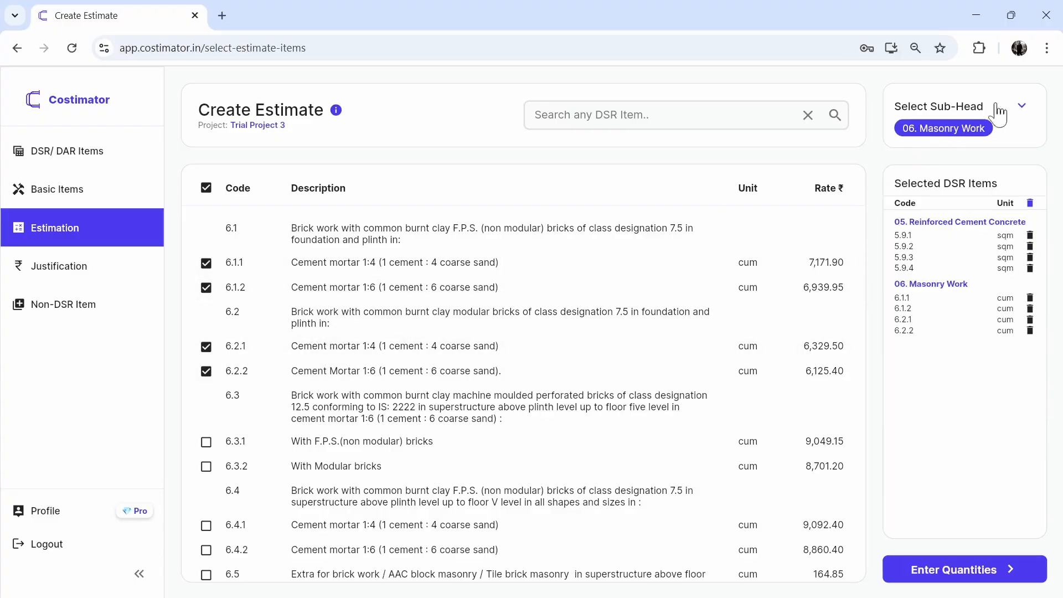
- Switch to sub-head 07. Stone Work and select items 7.2.1, 7.4.2, 7.5, 7.6.1 and 7.7.1
{"action": "left_click", "coordinate": [1021, 106]}
{"action": "scroll", "coordinate": [944, 362], "scroll_direction": "down", "scroll_amount": 1}
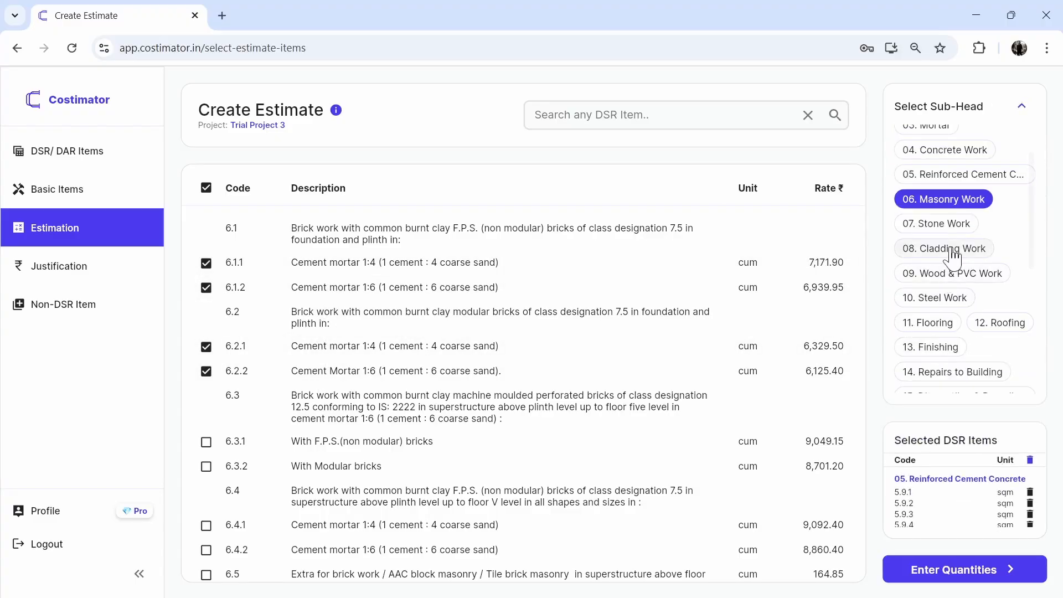
{"action": "left_click", "coordinate": [941, 224]}
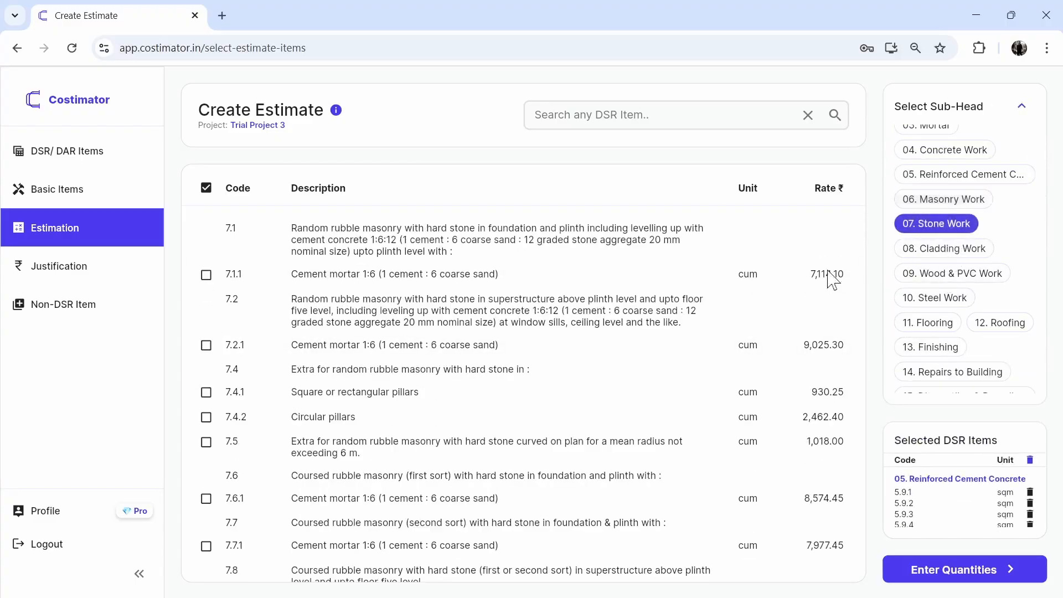
{"action": "left_click", "coordinate": [1021, 106]}
{"action": "left_click", "coordinate": [290, 345]}
{"action": "left_click", "coordinate": [292, 419]}
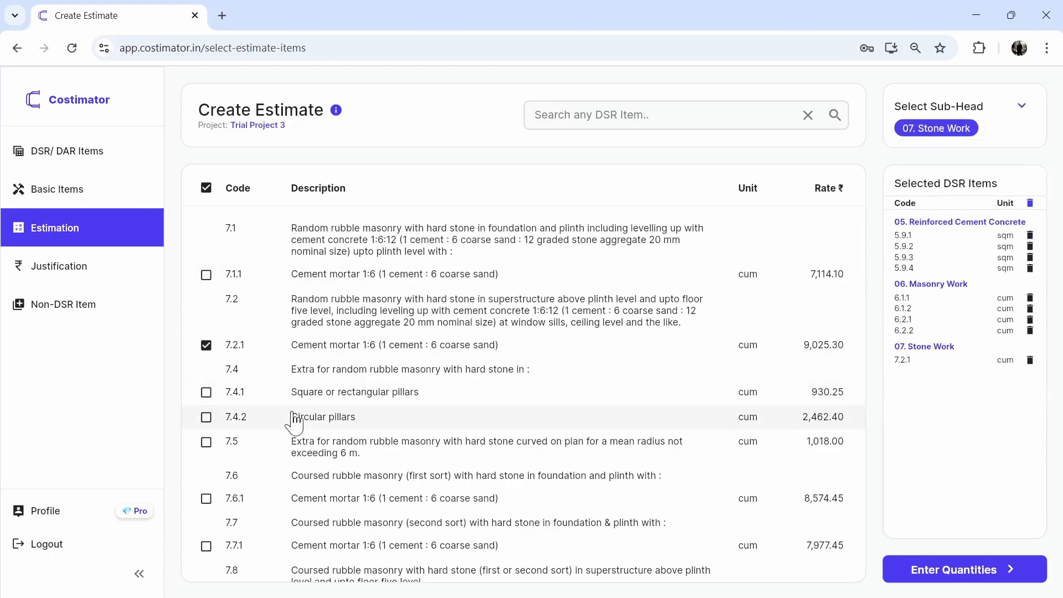
{"action": "left_click", "coordinate": [294, 446]}
{"action": "left_click", "coordinate": [296, 501]}
{"action": "left_click", "coordinate": [299, 548]}
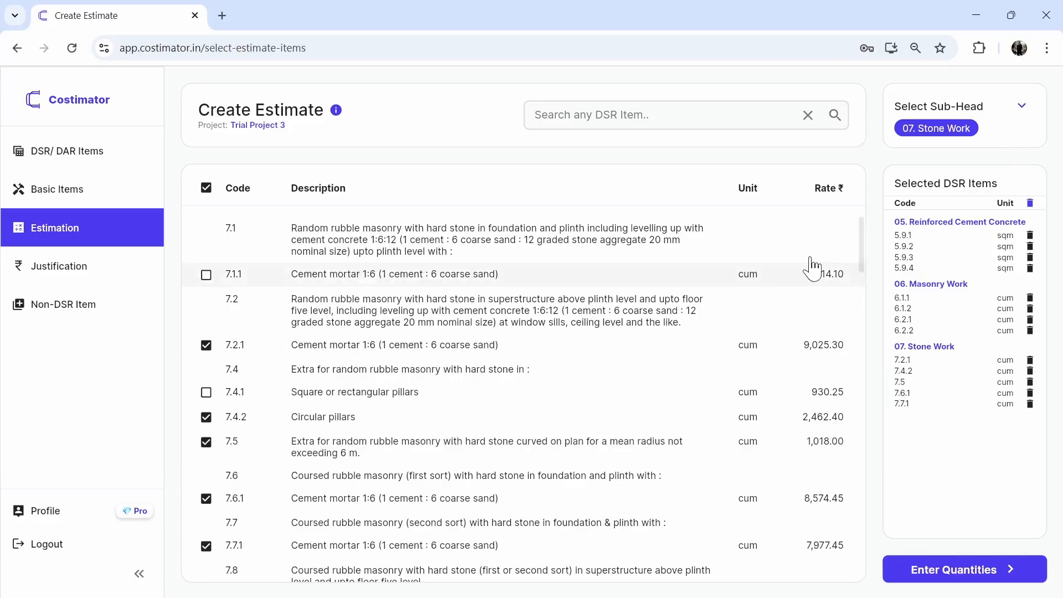
- Switch to sub-head 13. Finishing and select the cement plaster items 13.1.1, 13.1.2, 13.2.1 and 13.2.2
{"action": "left_click", "coordinate": [1021, 114]}
{"action": "scroll", "coordinate": [948, 354], "scroll_direction": "down", "scroll_amount": 3}
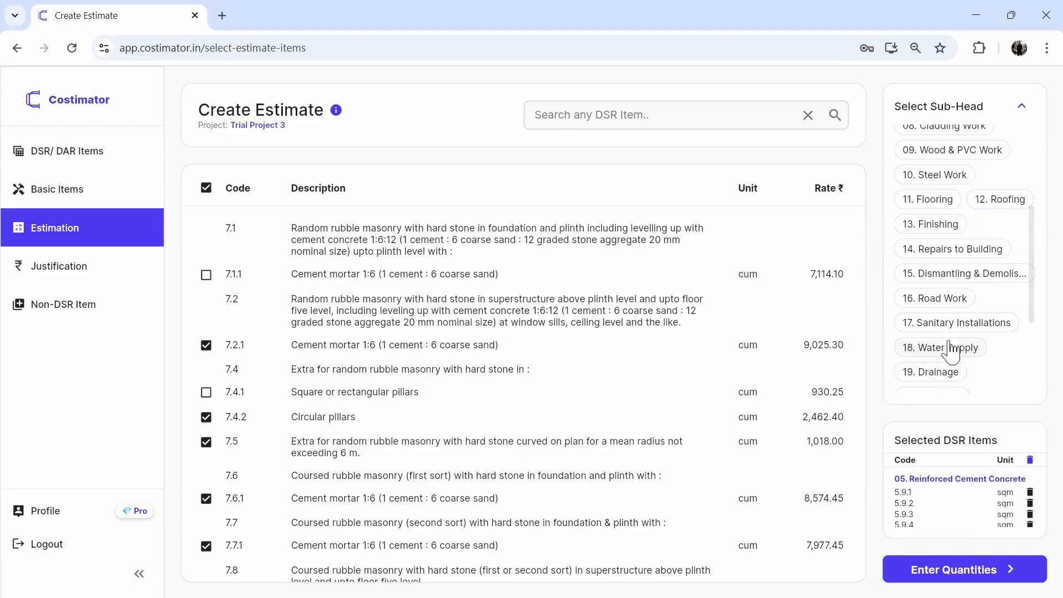
{"action": "left_click", "coordinate": [930, 225]}
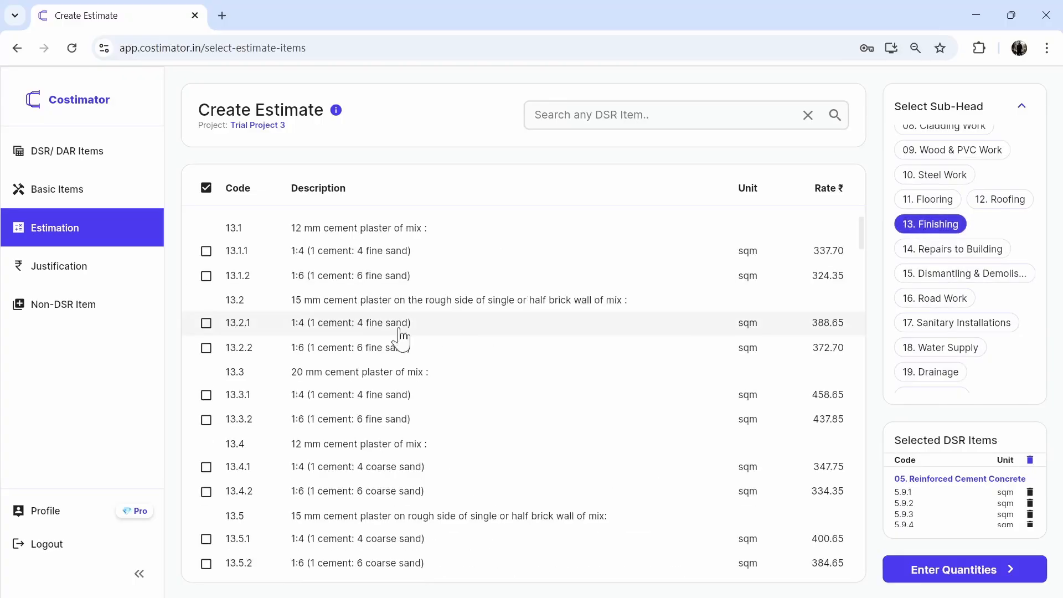
- Select items including 16.2, 16.3.1 and 16.3.3 under 16. Road Work, and 17.1.1, 17.1.2, 17.2.1 and 17.2.2 under 17. Sanitary Installations
{"action": "left_click", "coordinate": [951, 299]}
{"action": "left_click", "coordinate": [956, 323]}
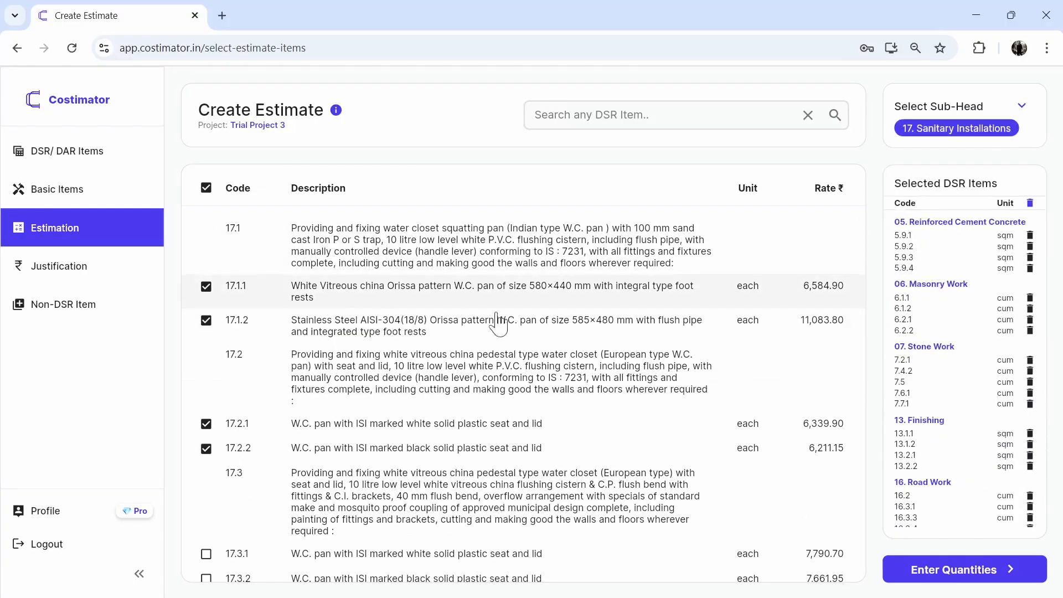
{"action": "scroll", "coordinate": [951, 360], "scroll_direction": "down", "scroll_amount": 2}
{"action": "scroll", "coordinate": [952, 368], "scroll_direction": "up", "scroll_amount": 1}
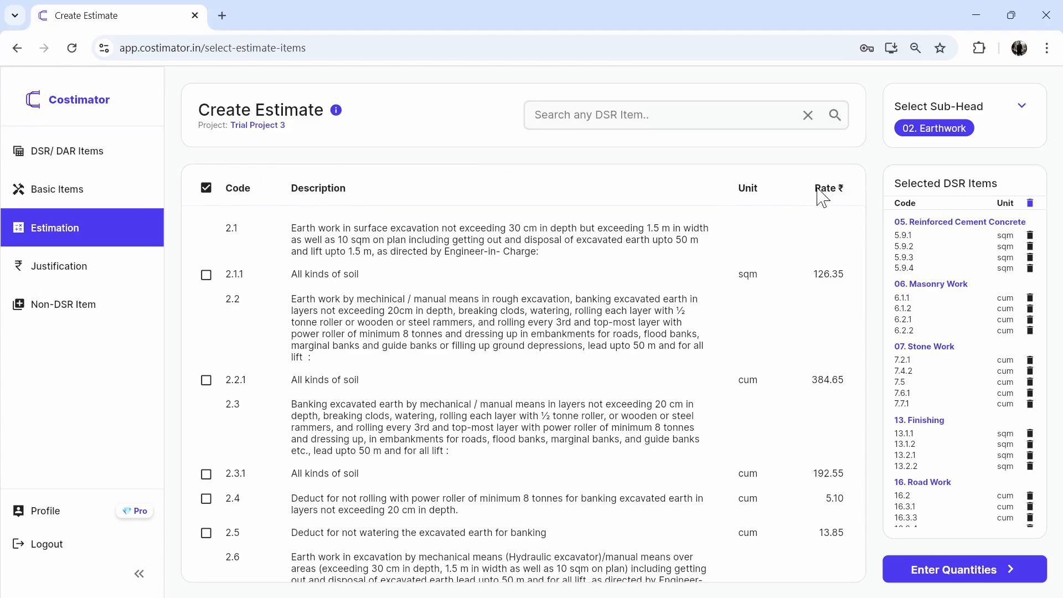
- Search the DSR items for "Banking Excavated Earth", select items 2.3.1 and 2.4, and clear the search results
{"action": "left_click", "coordinate": [642, 118]}
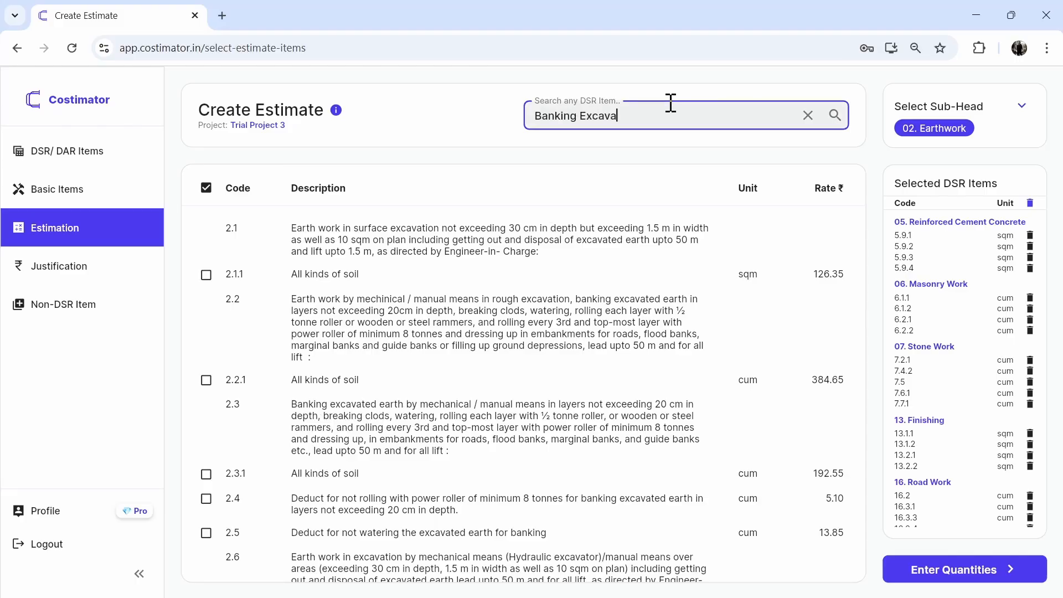
{"action": "key", "text": "Return"}
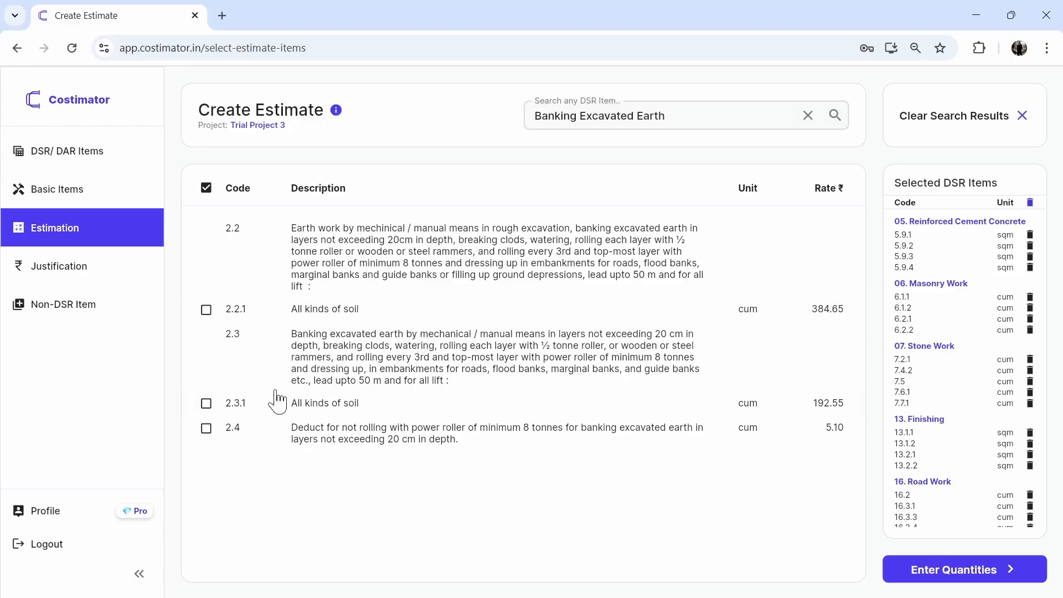
{"action": "left_click", "coordinate": [363, 413]}
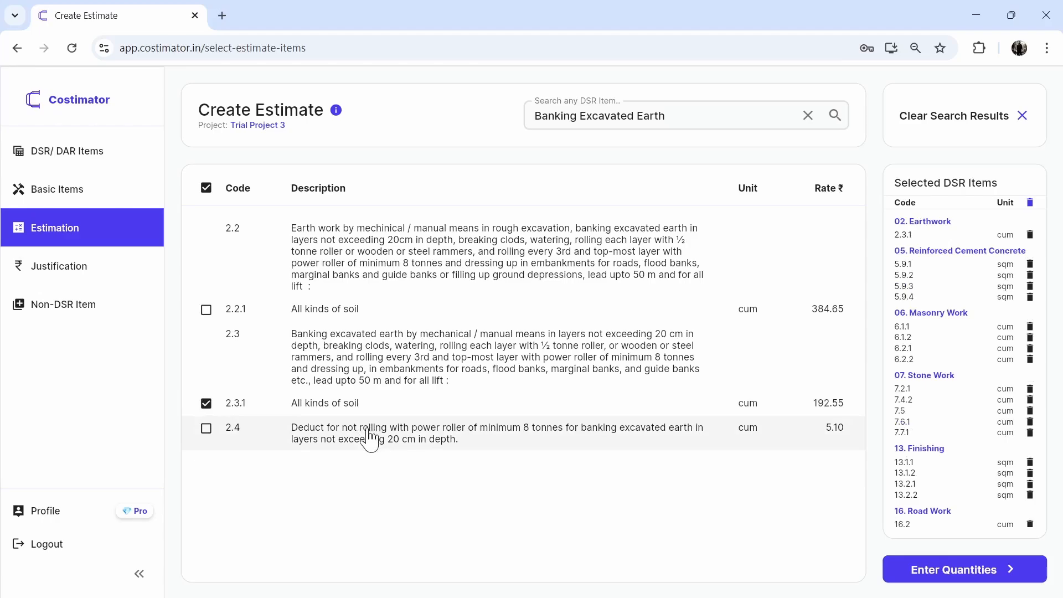
{"action": "left_click", "coordinate": [369, 439]}
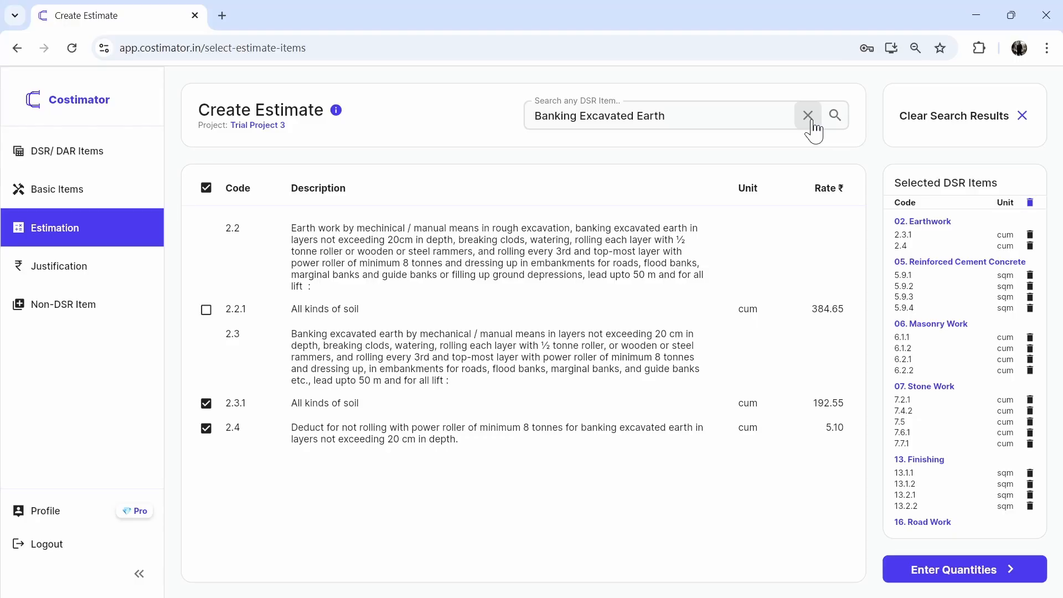
{"action": "left_click", "coordinate": [1023, 116]}
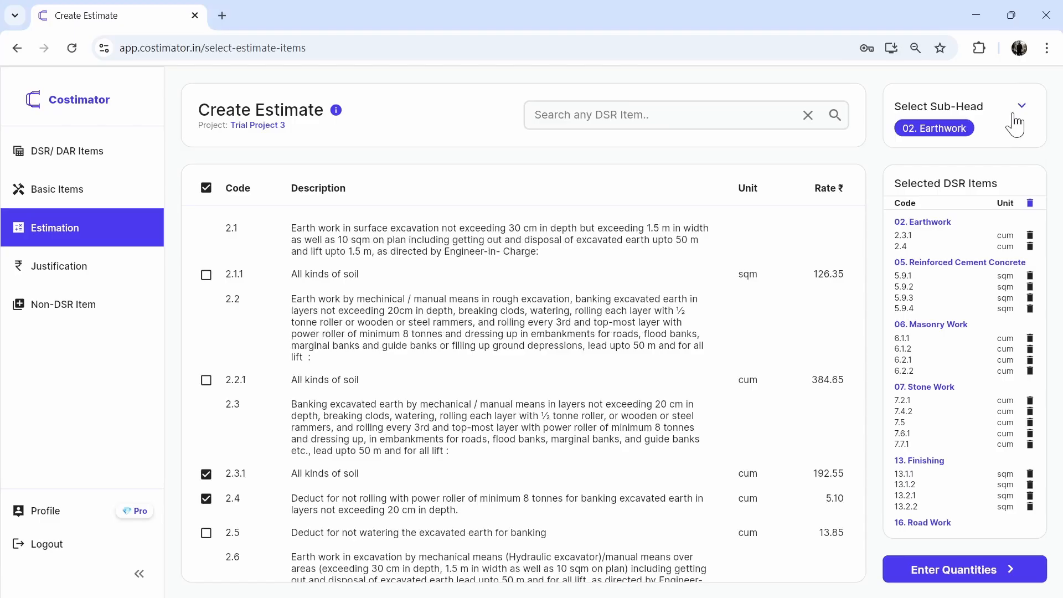
- Search for DSR code 20.5.2, add the 450 mm dia piles item, and look through the selected items
{"action": "left_click", "coordinate": [736, 115]}
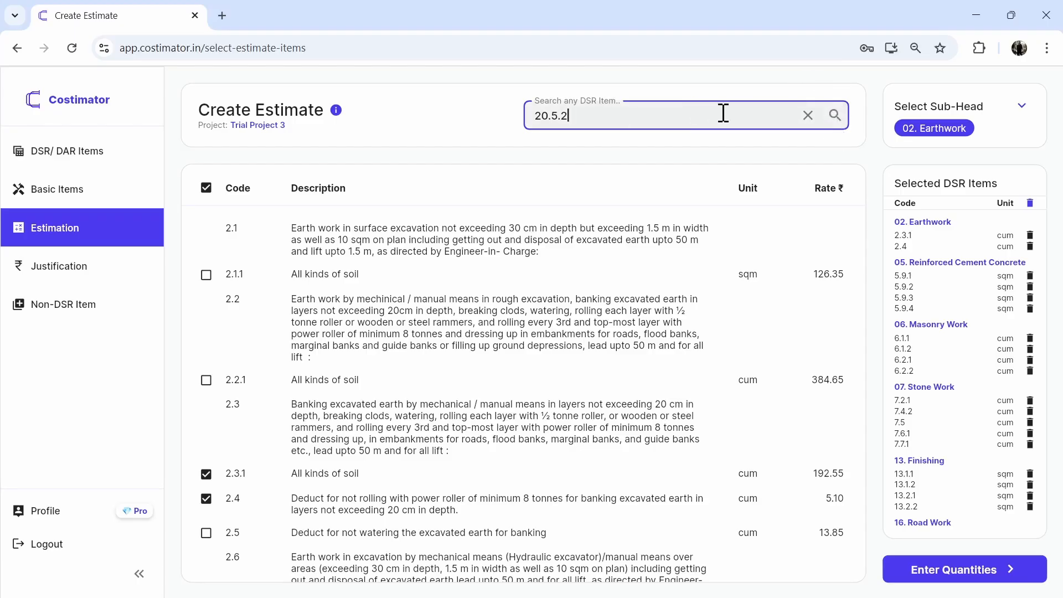
{"action": "key", "text": "Return"}
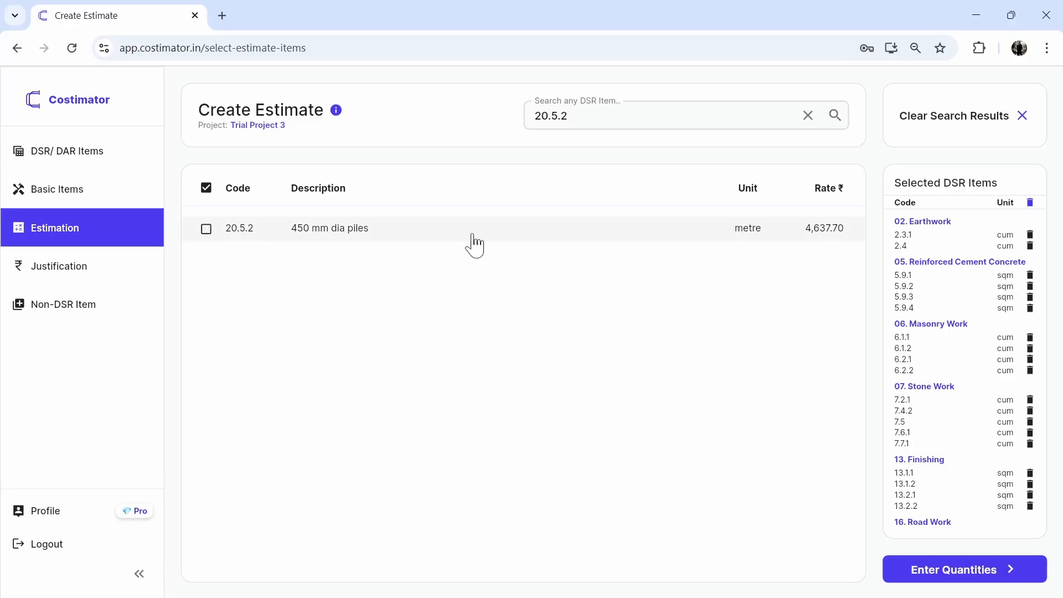
{"action": "left_click", "coordinate": [865, 232]}
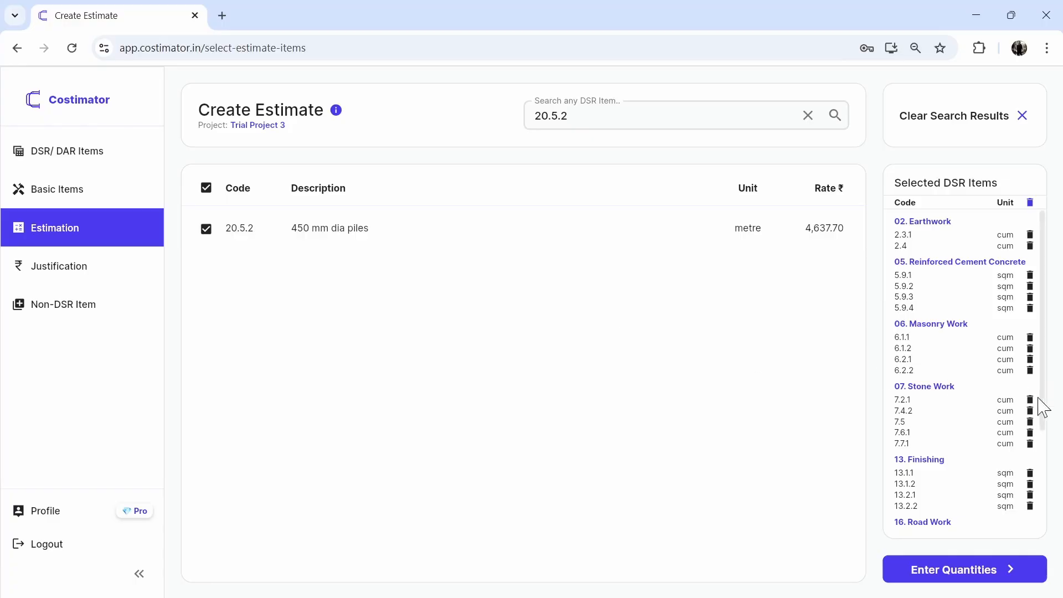
{"action": "scroll", "coordinate": [1000, 422], "scroll_direction": "down", "scroll_amount": 3}
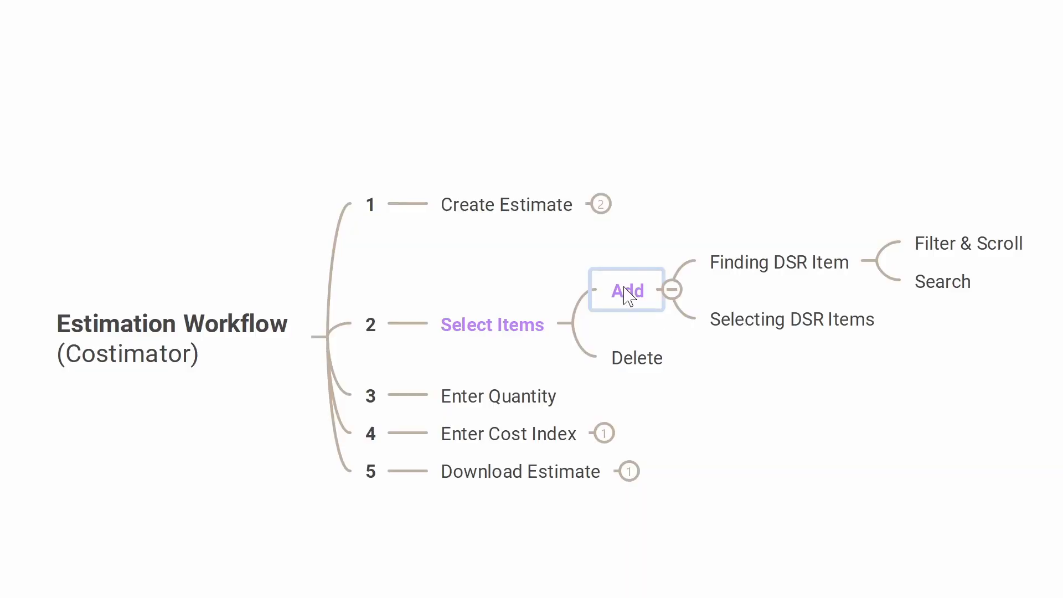
- In the Estimation Workflow mind map, review the Add branch nodes Finding DSR Item, Filter & Scroll, Search and Selecting DSR Items
{"action": "left_click", "coordinate": [627, 290]}
{"action": "left_click", "coordinate": [797, 275]}
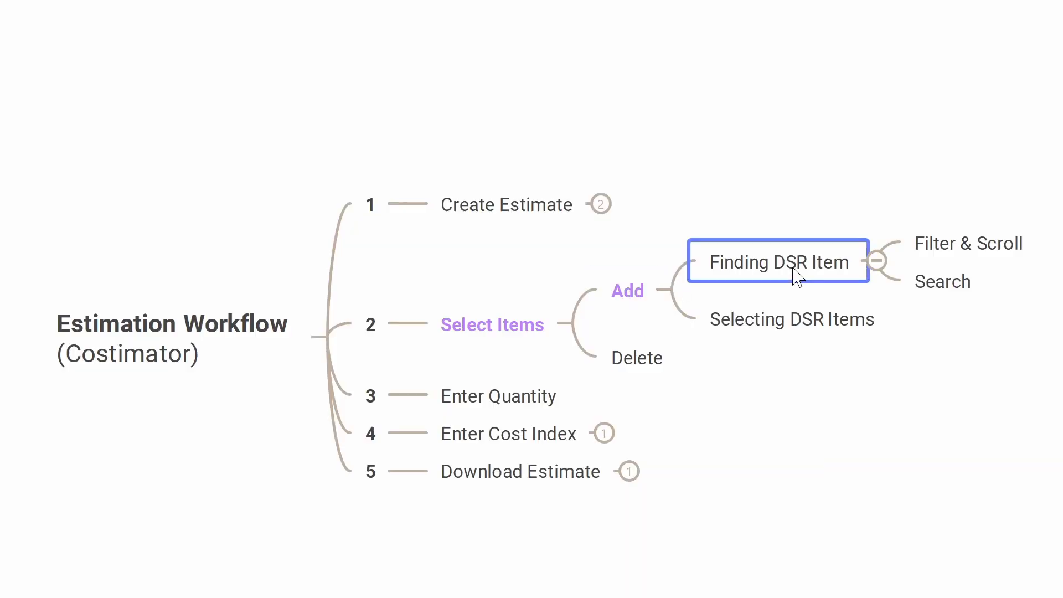
{"action": "left_click", "coordinate": [968, 252]}
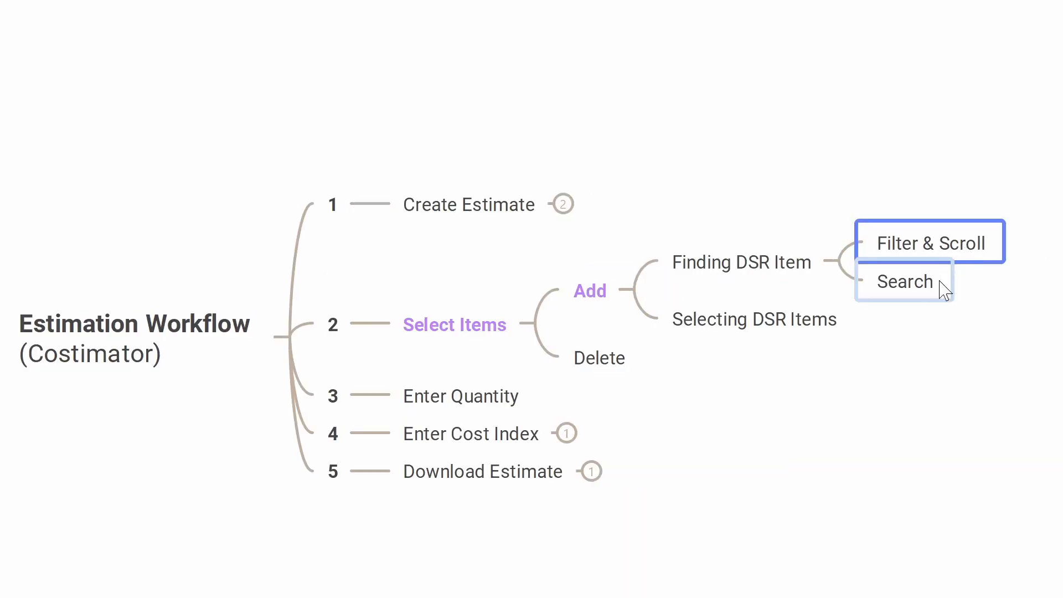
{"action": "left_click", "coordinate": [908, 295]}
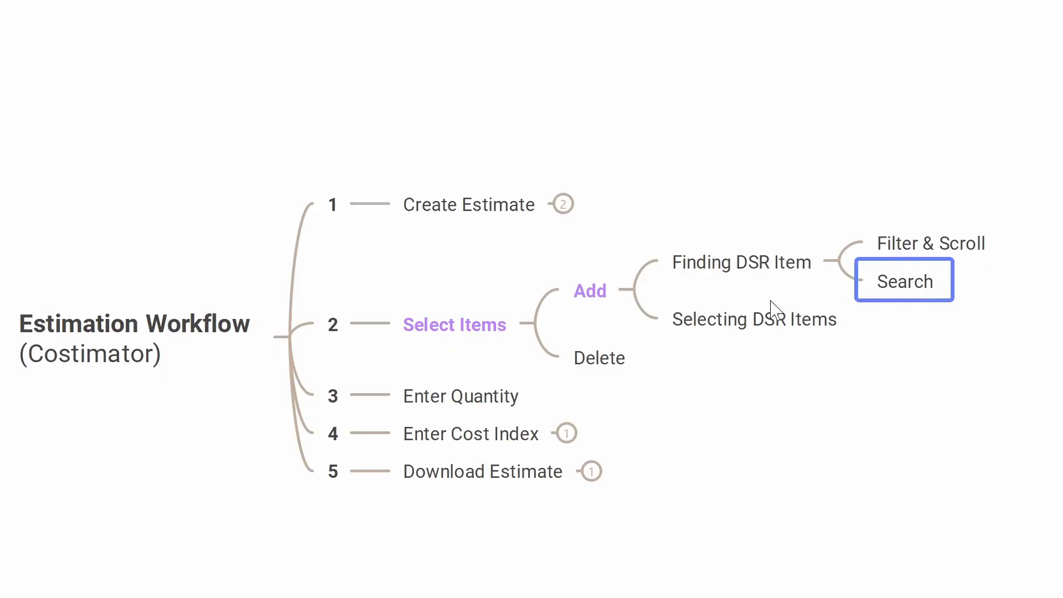
{"action": "left_click", "coordinate": [727, 329]}
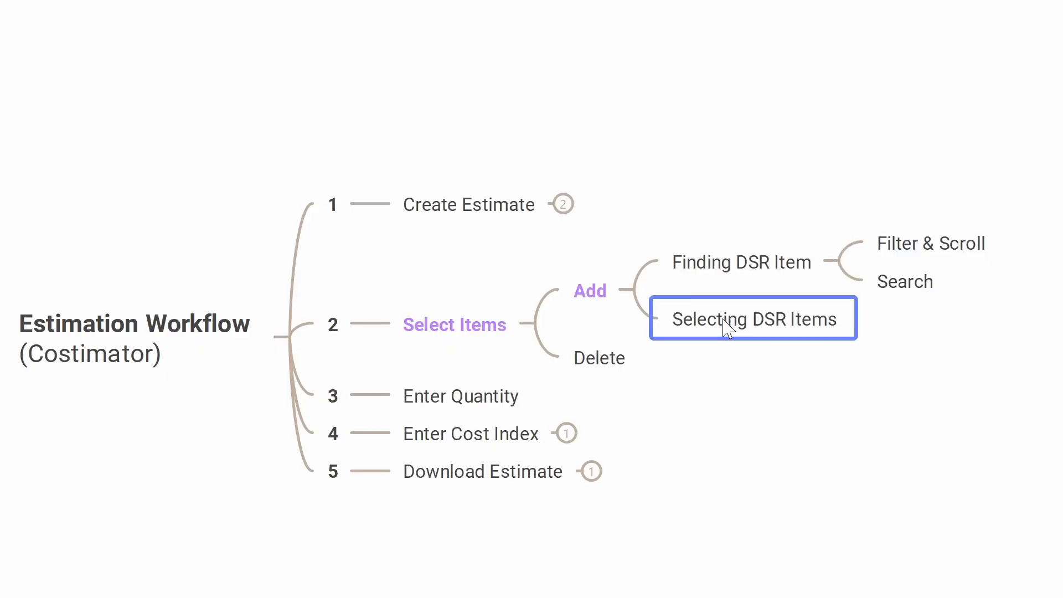